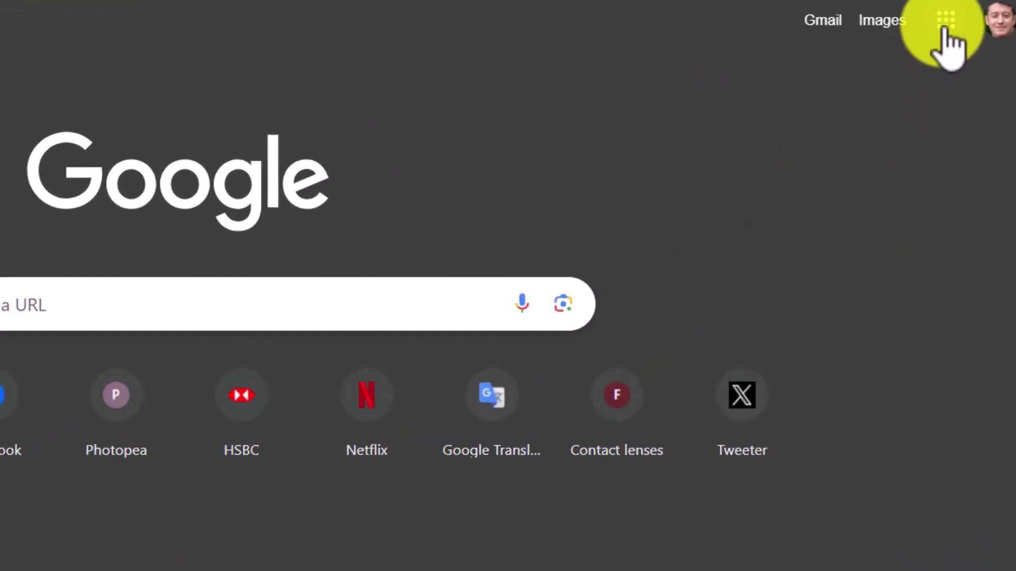
- Open Google Drive's Storage page, showing 9.95 GB of 15 GB used
click(946, 27)
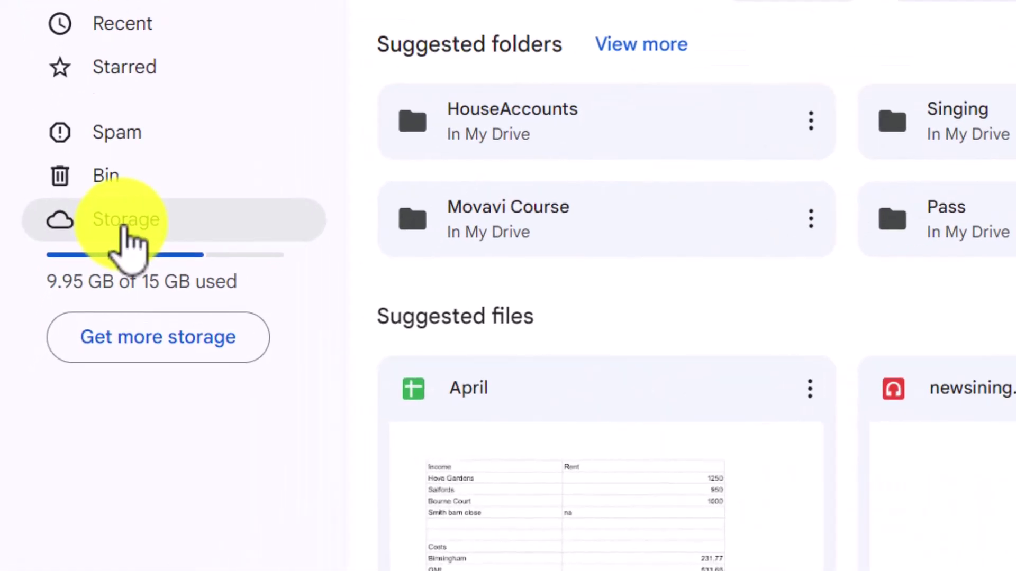
click(124, 227)
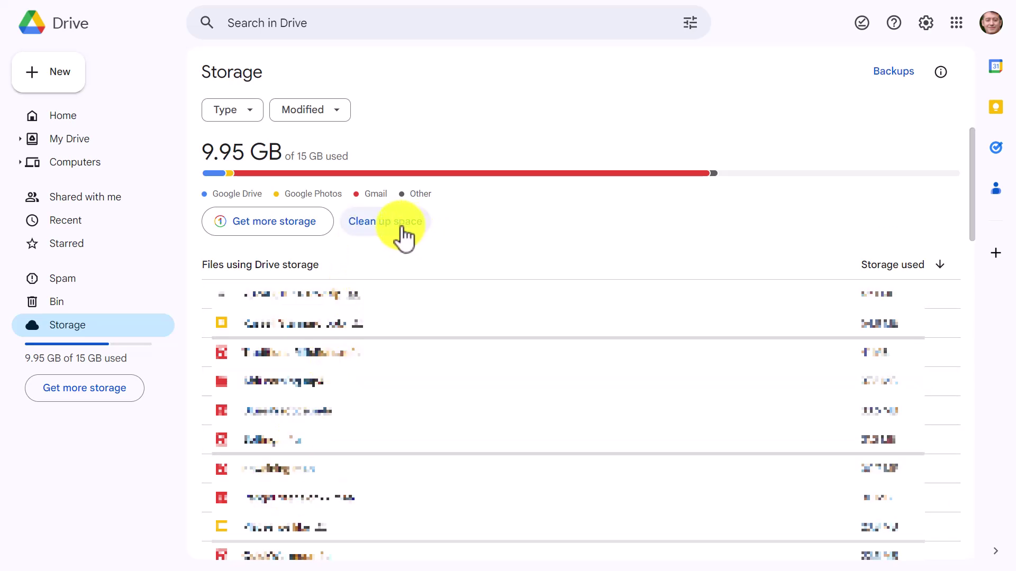
- Go to Storage manager via Clean up space and scroll to the cleanup suggestions
click(372, 231)
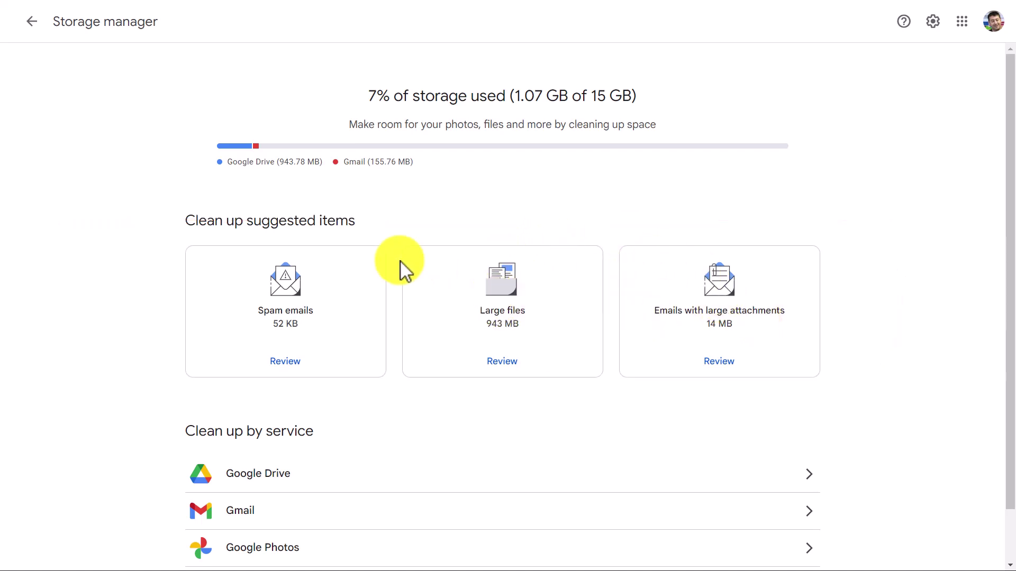
drag(1007, 309, 1010, 370)
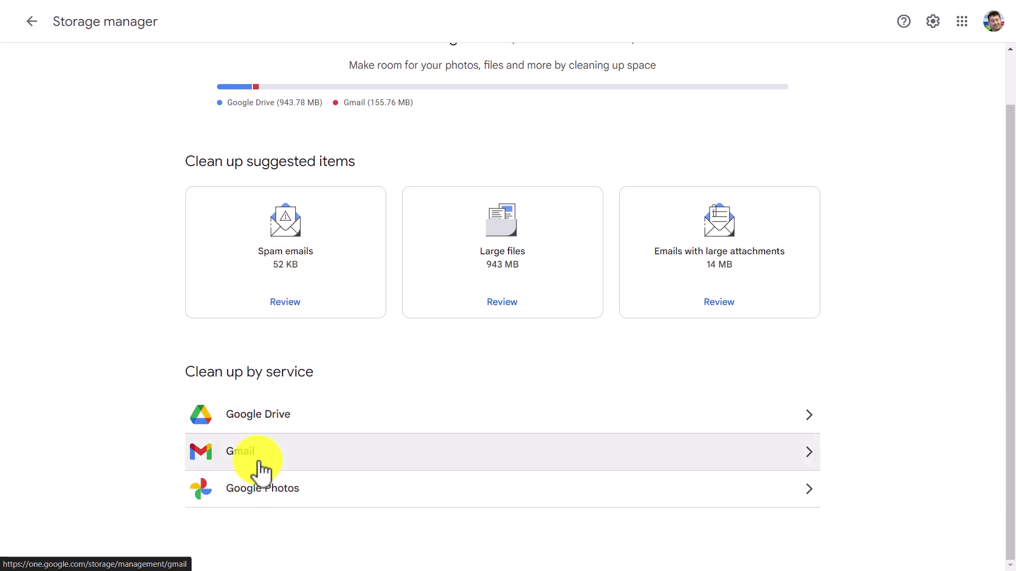
- Review the Spam emails suggestion and select all four spam emails
click(286, 304)
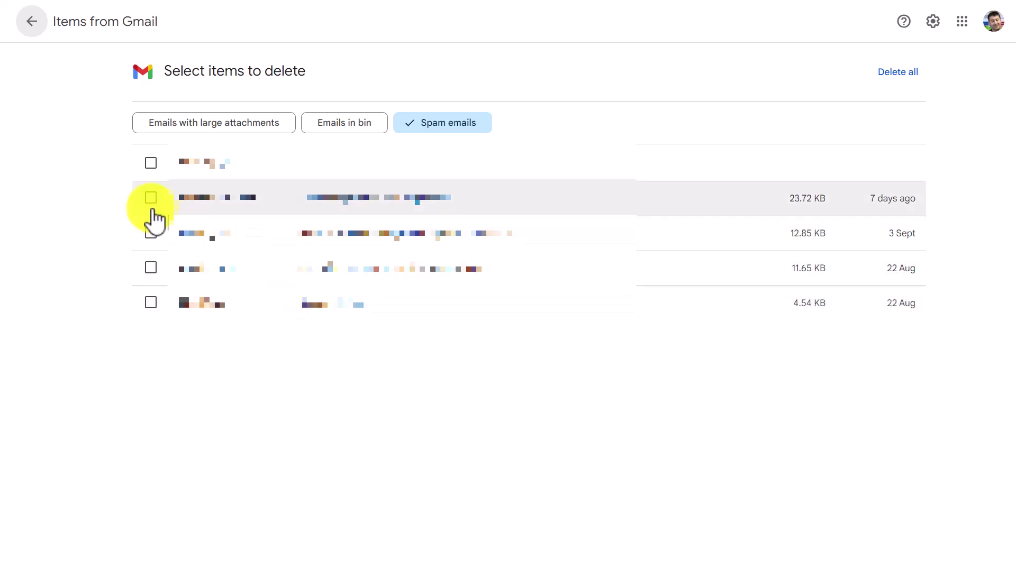
click(150, 231)
click(151, 269)
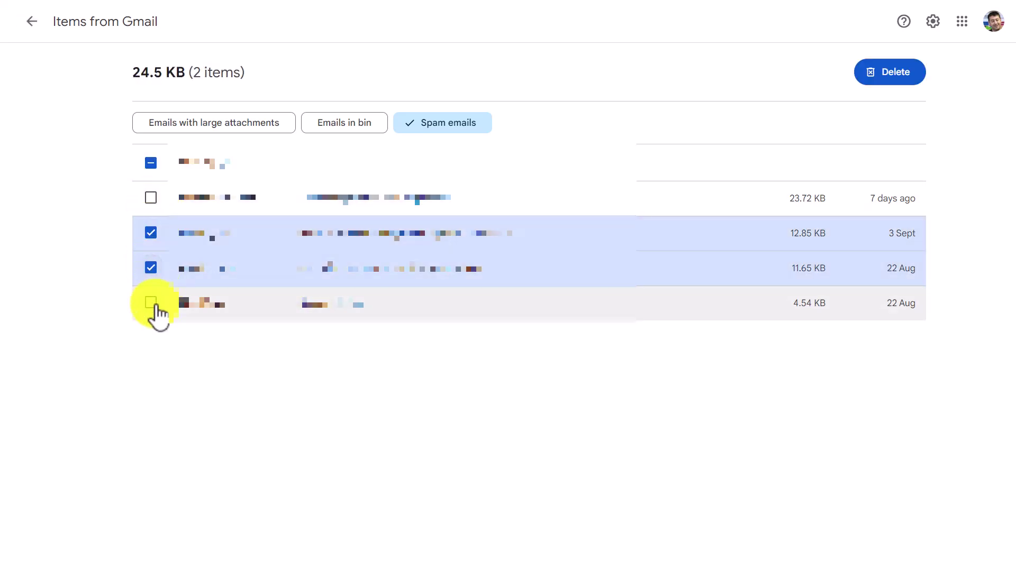
click(154, 304)
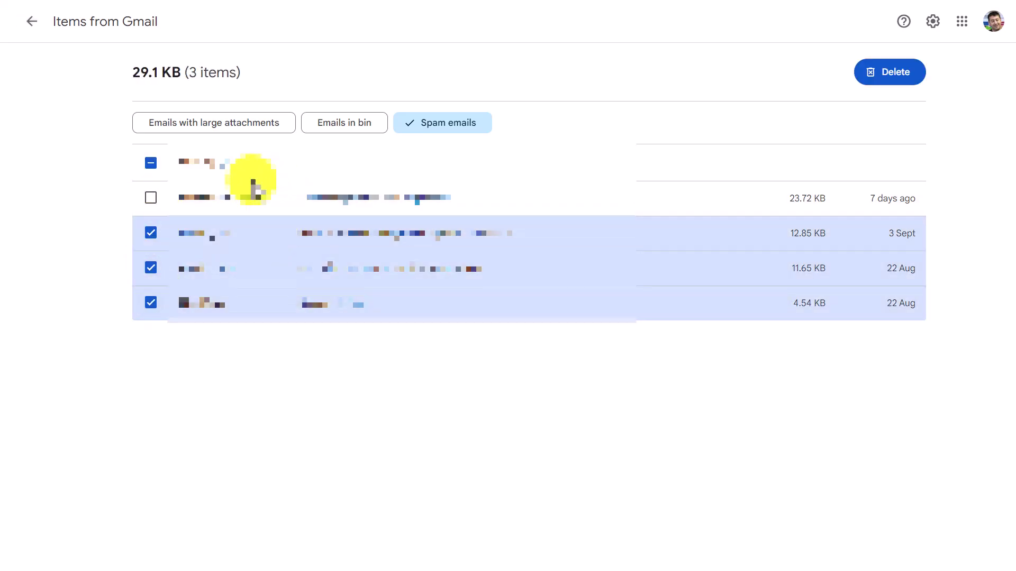
click(151, 164)
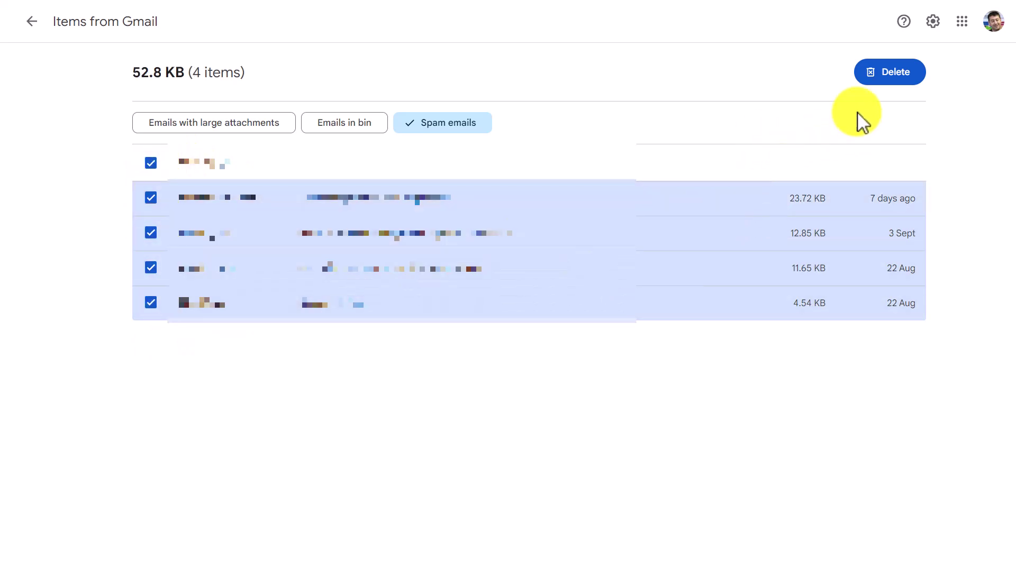
- Permanently delete the four selected spam emails, acknowledging they can't be recovered
click(900, 74)
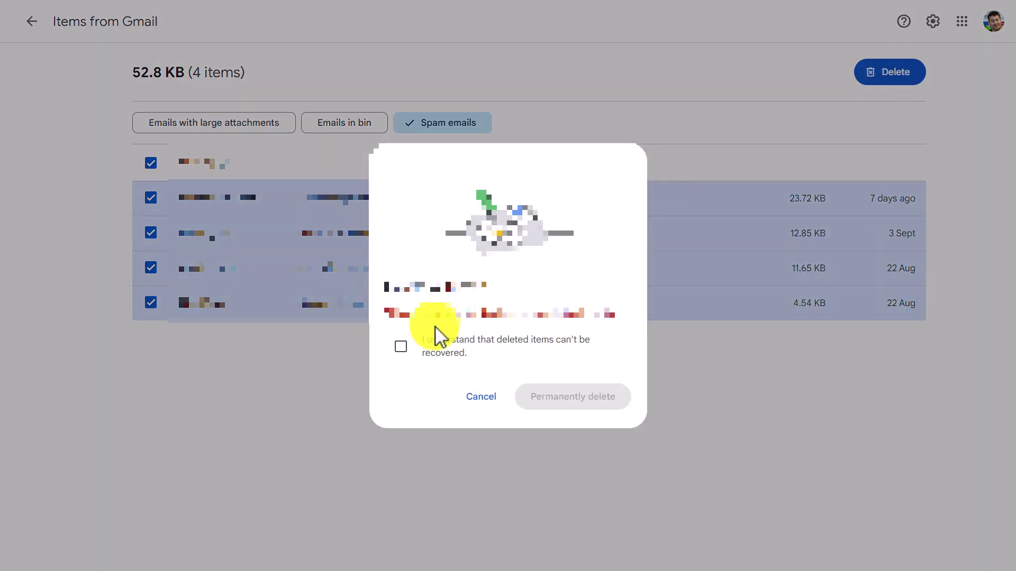
click(400, 347)
click(573, 409)
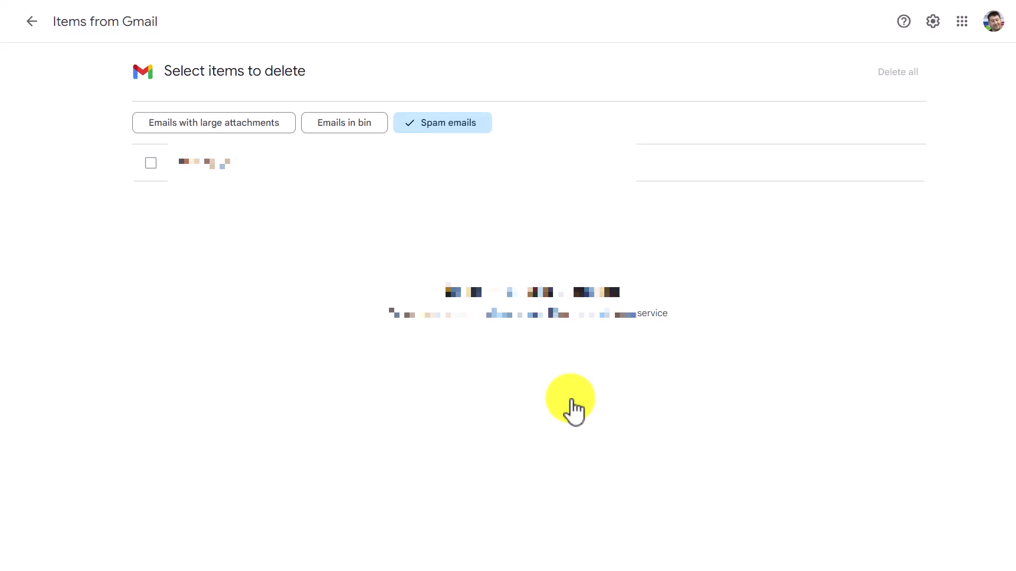
- Select the 5.86 MB and 8.46 MB large-attachment emails, then return to the overview
click(31, 22)
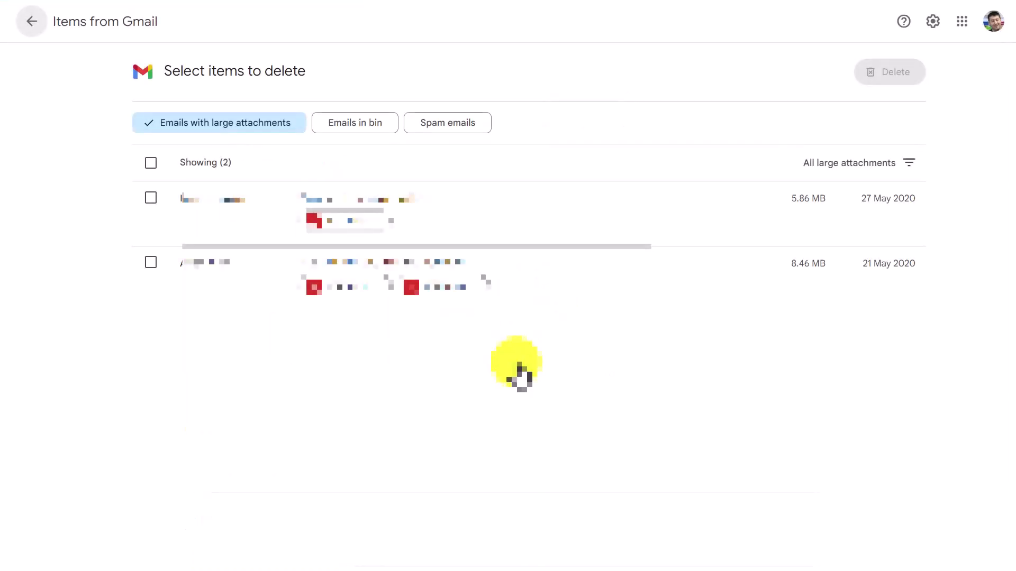
click(152, 202)
click(151, 263)
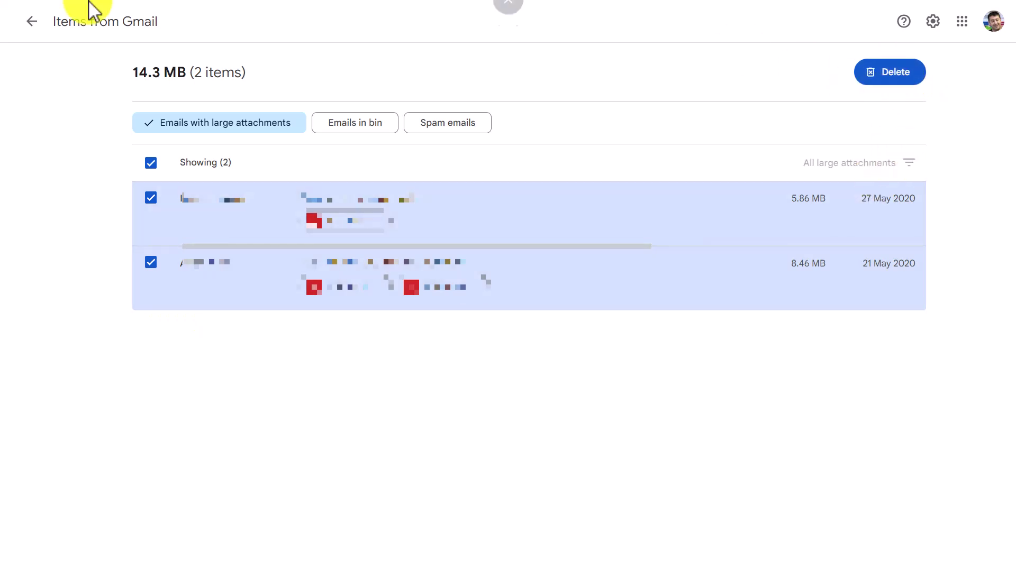
click(32, 23)
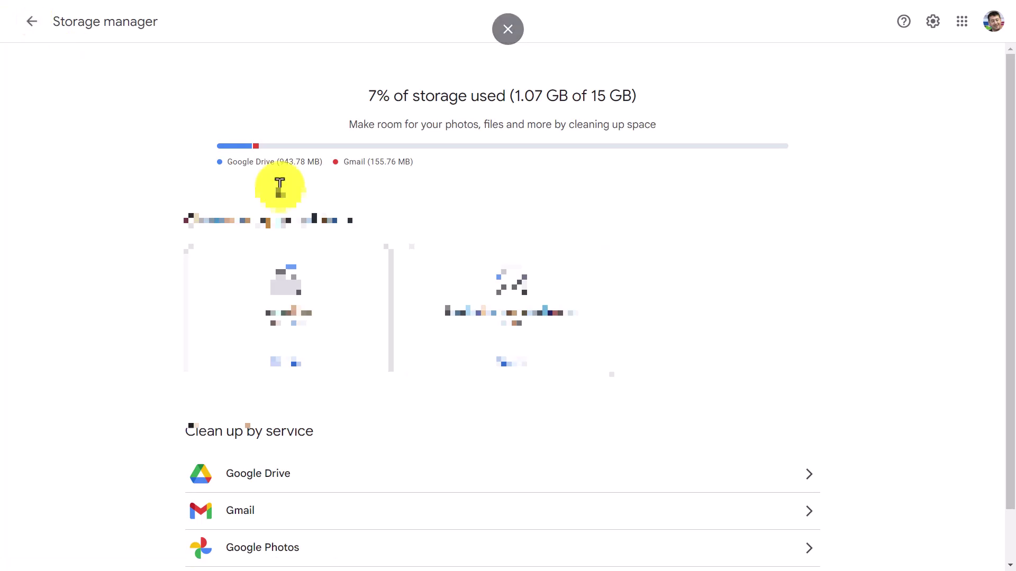
- Open the Google Drive entry under Clean up by service to list its 32 largest files
drag(1009, 249, 1009, 338)
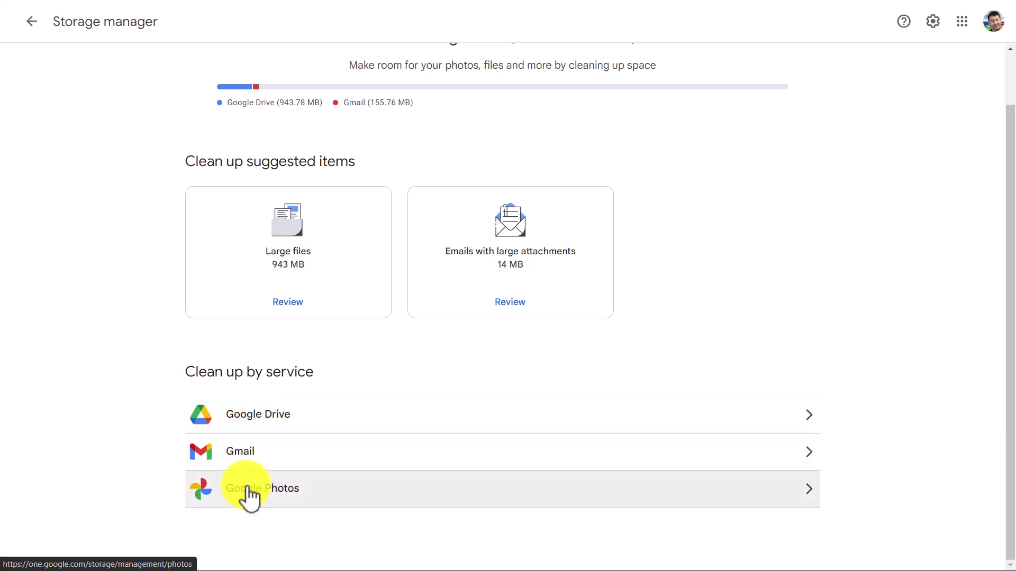
click(276, 421)
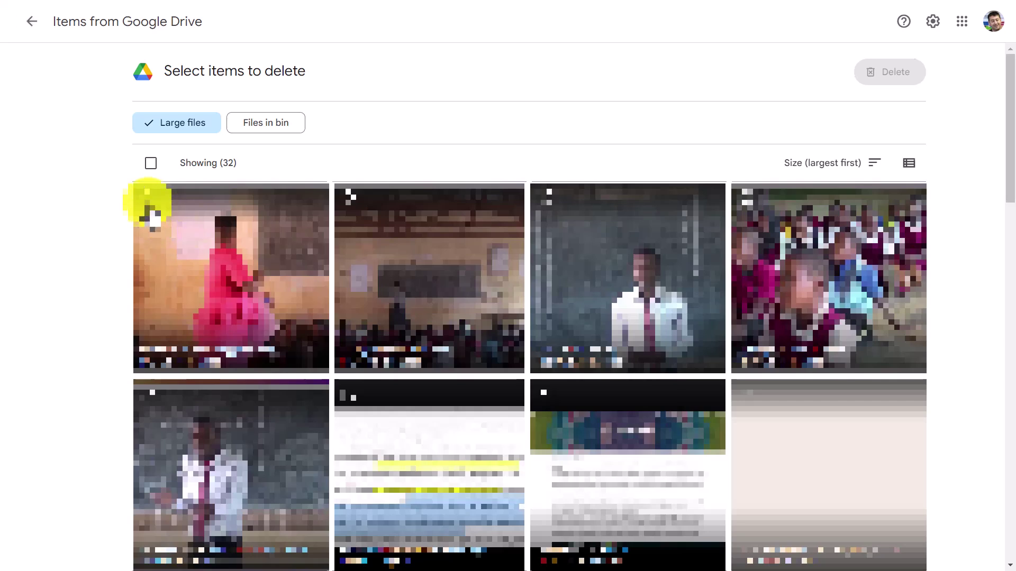
- Select the eight largest Drive files (716.4 MB total), then go back to the overview
click(149, 197)
click(347, 199)
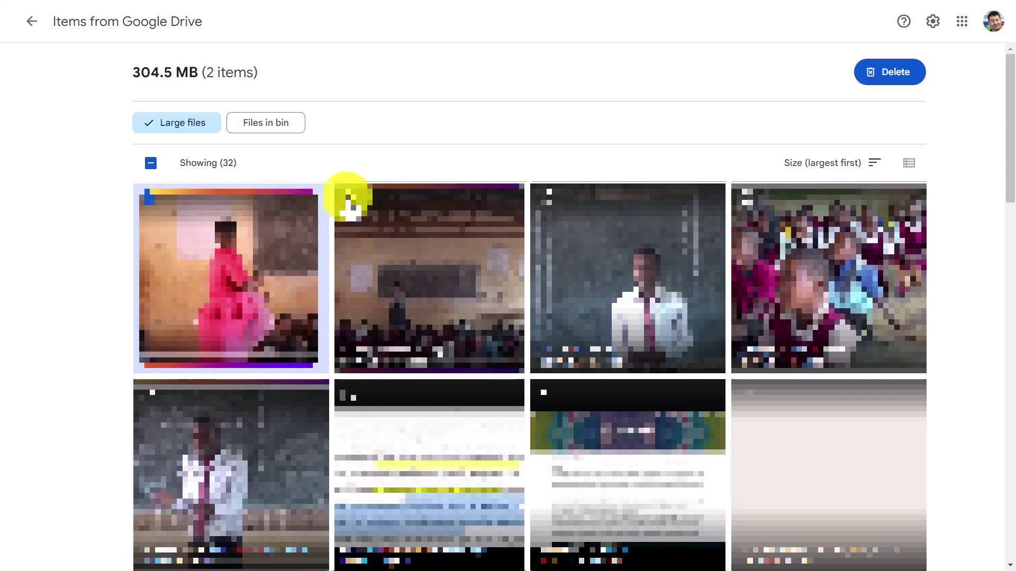
click(547, 199)
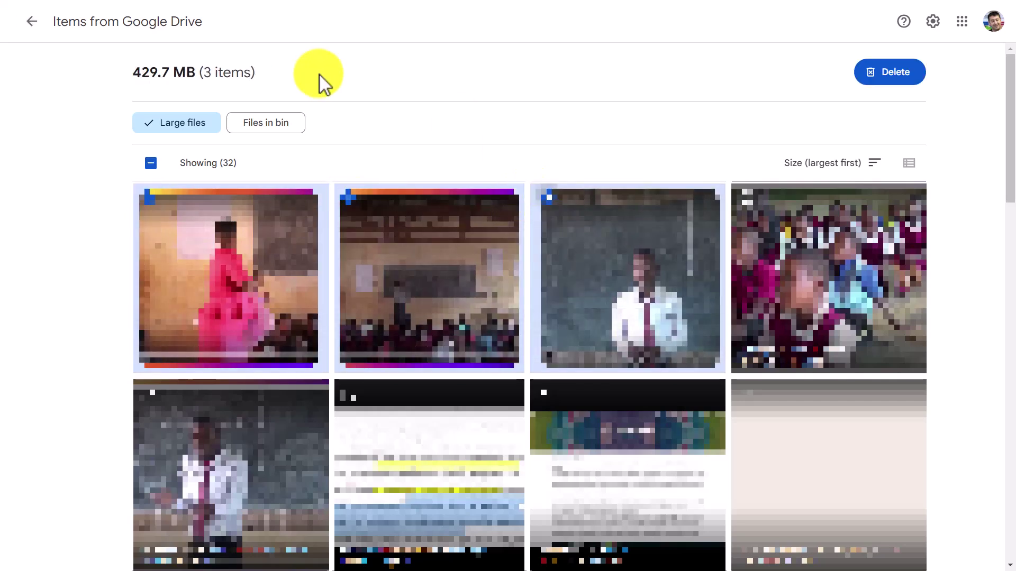
click(755, 200)
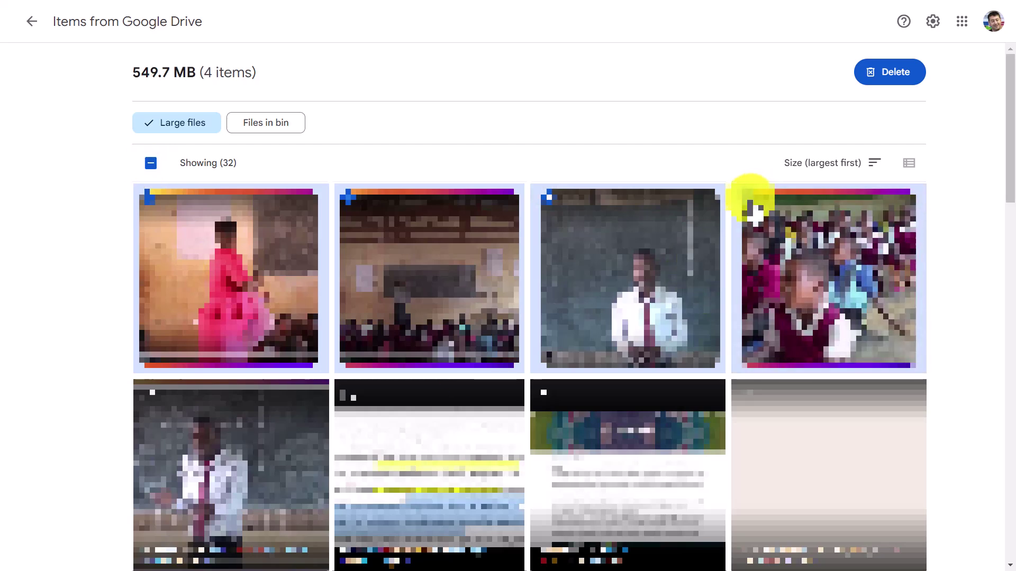
click(143, 398)
click(350, 402)
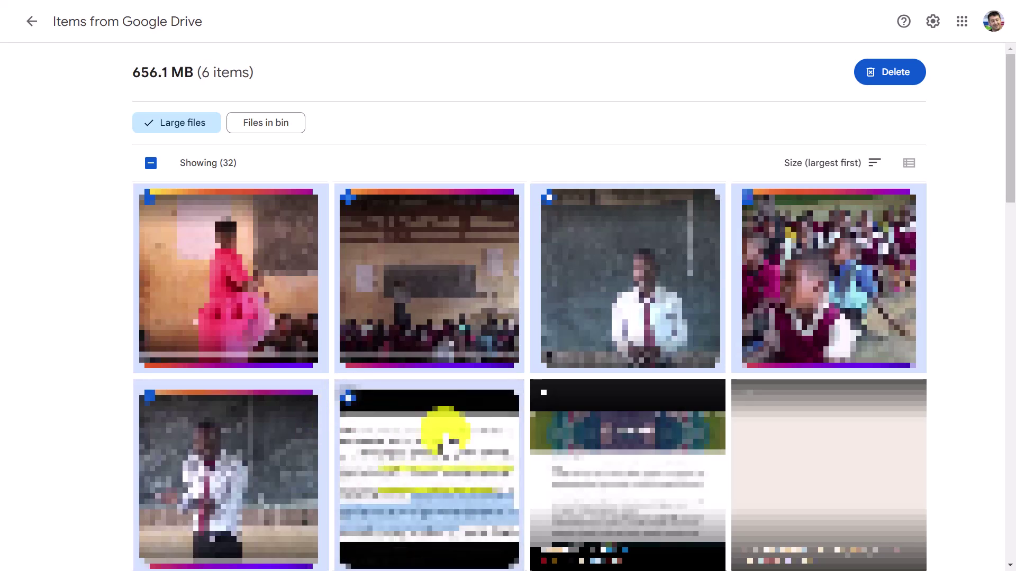
click(545, 394)
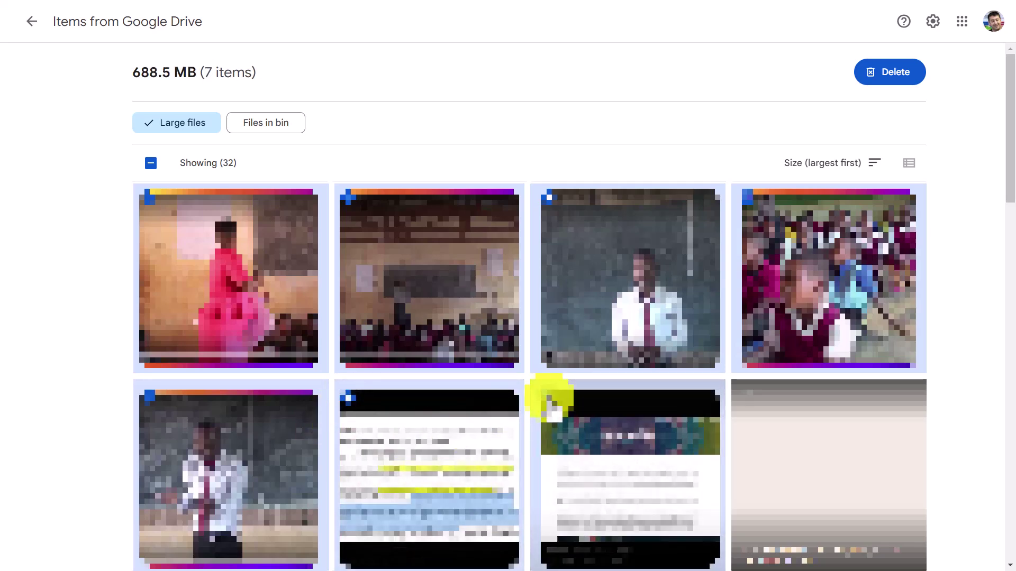
click(746, 399)
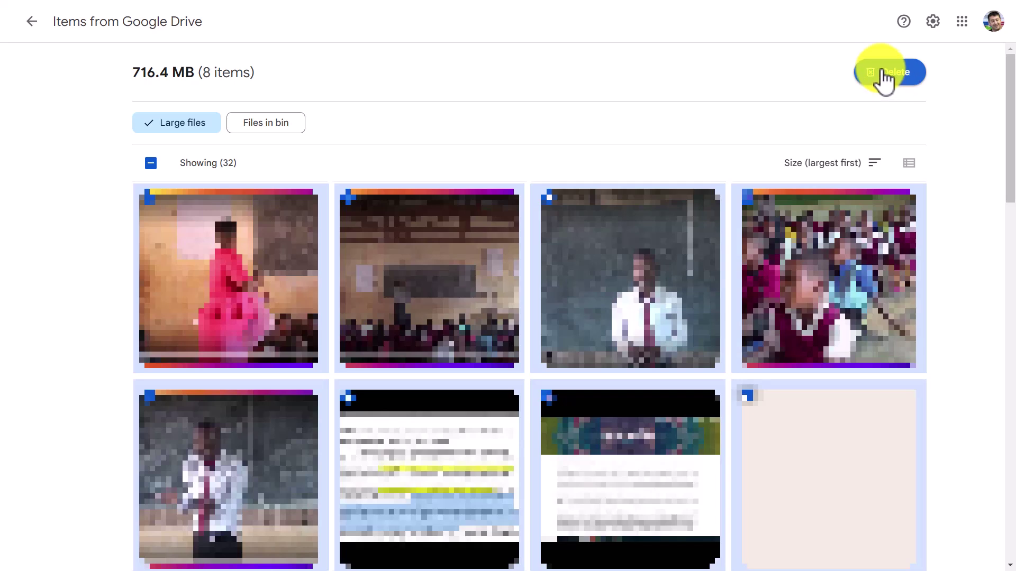
click(32, 22)
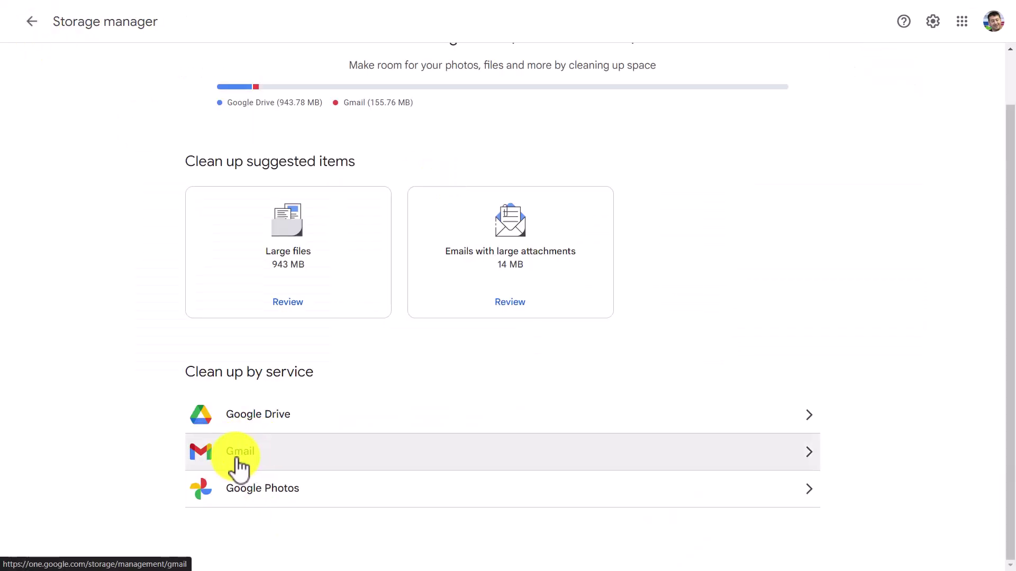
- In the Gmail cleanup list, select both large-attachment emails (14.3 MB) and start deleting them
click(237, 455)
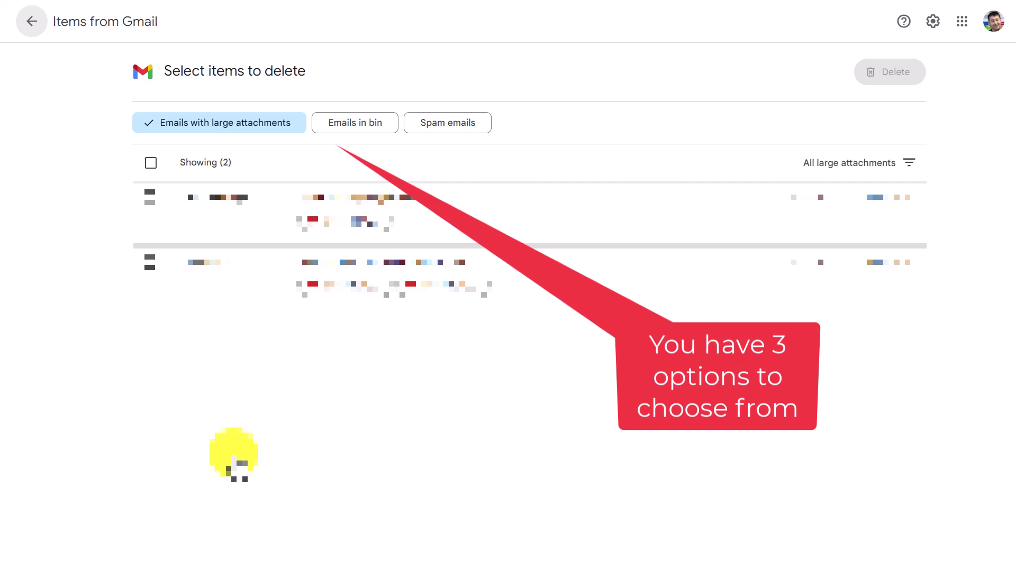
click(151, 164)
click(882, 80)
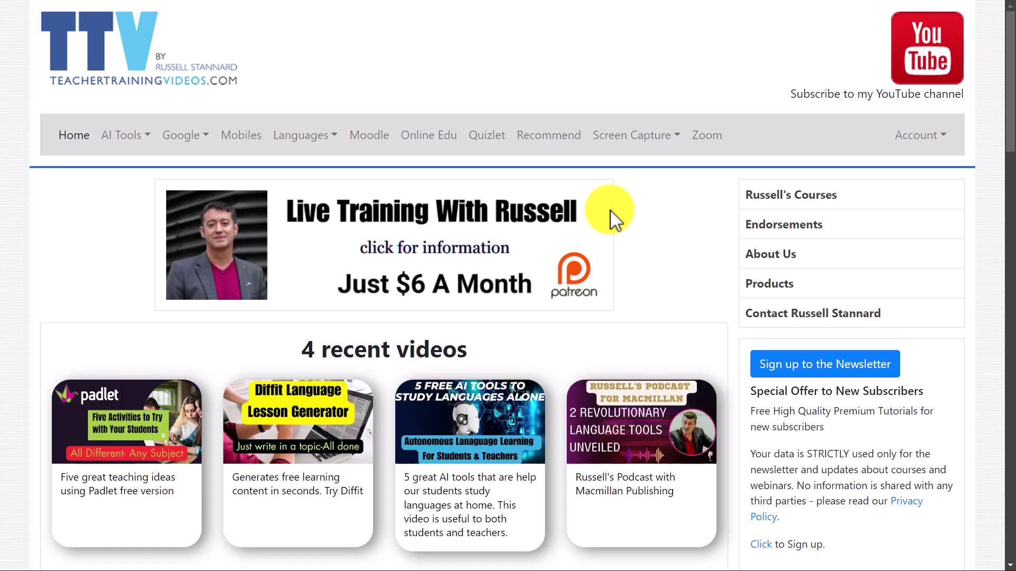
click(148, 140)
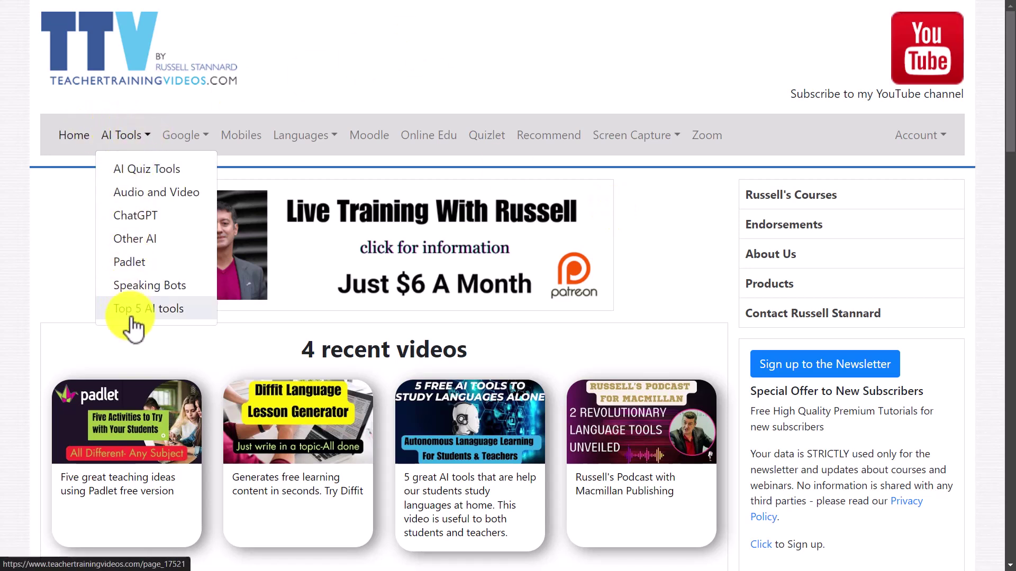
click(33, 295)
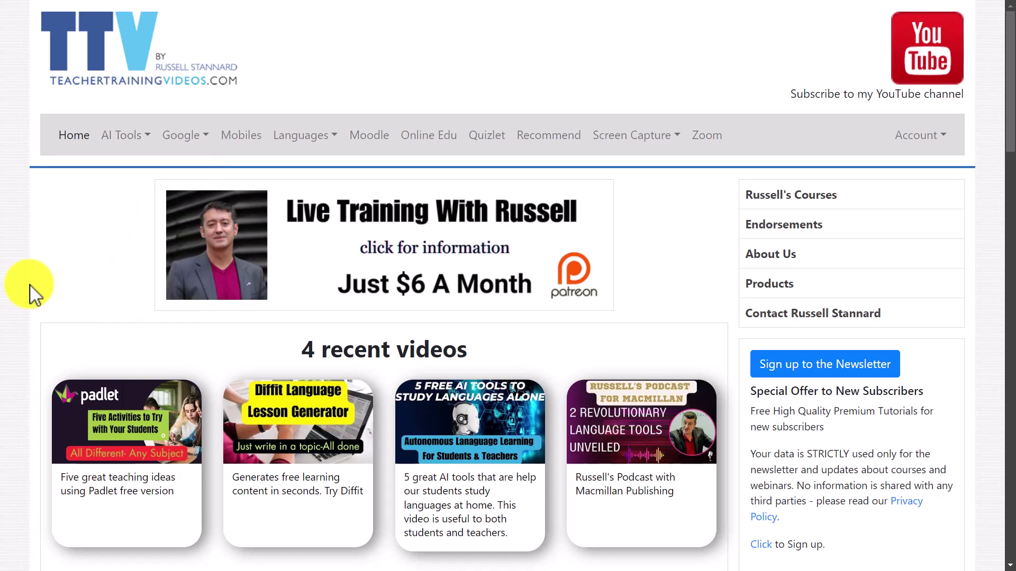